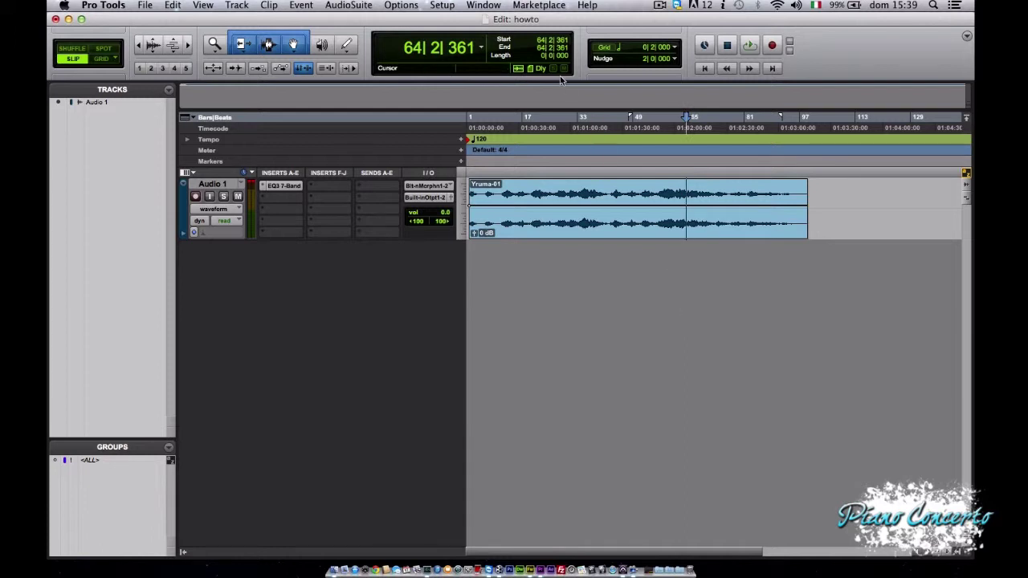
Open the floating Transport window from the Window menu and place it below the Yruma-01 clip.
{"action": "left_click", "coordinate": [486, 6]}
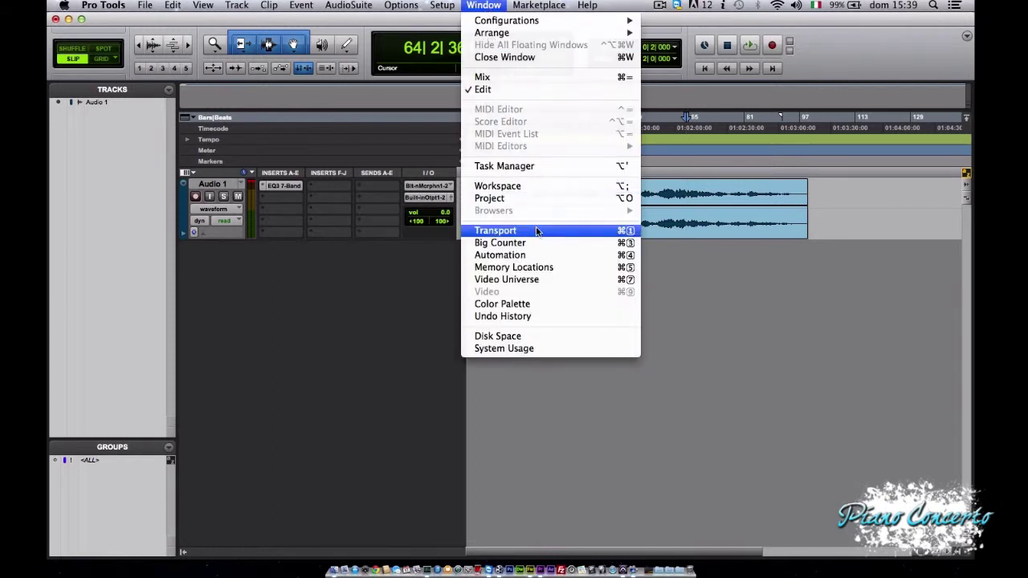
{"action": "left_click", "coordinate": [619, 234]}
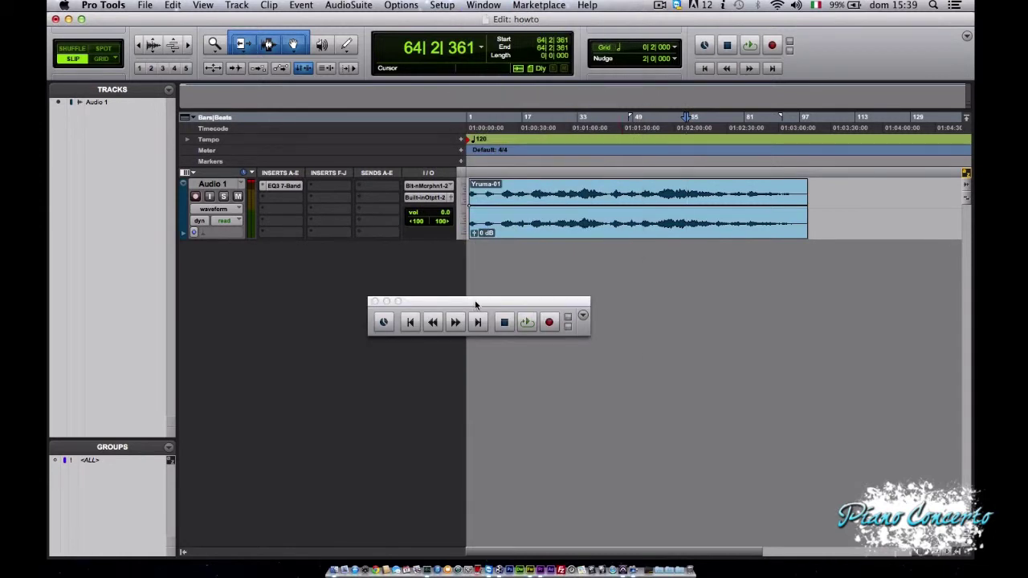
{"action": "left_click_drag", "start_coordinate": [475, 305], "coordinate": [584, 308]}
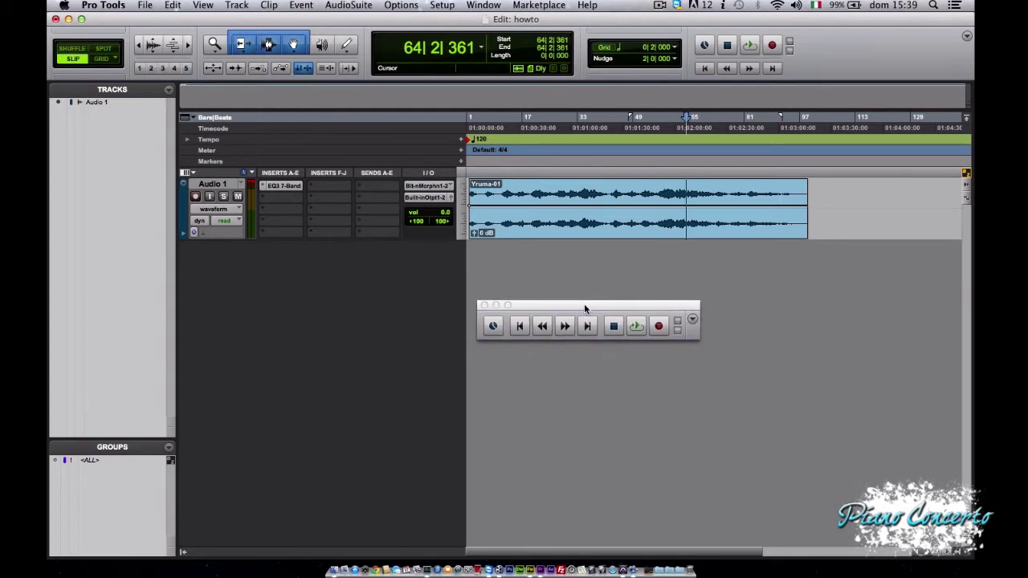
{"action": "left_click_drag", "start_coordinate": [585, 305], "coordinate": [586, 303]}
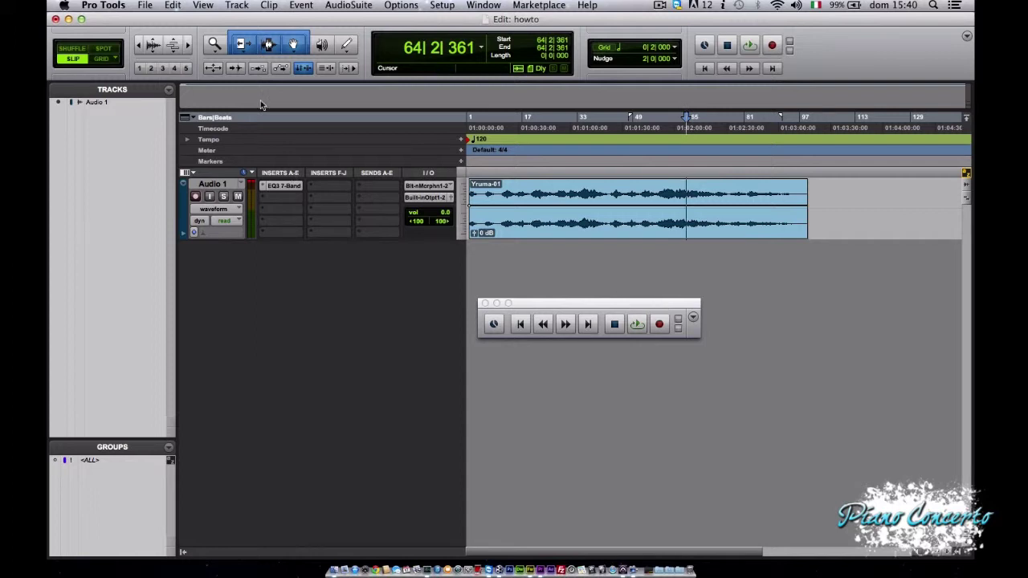
{"action": "left_click", "coordinate": [203, 6]}
{"action": "mouse_move", "coordinate": [229, 178]}
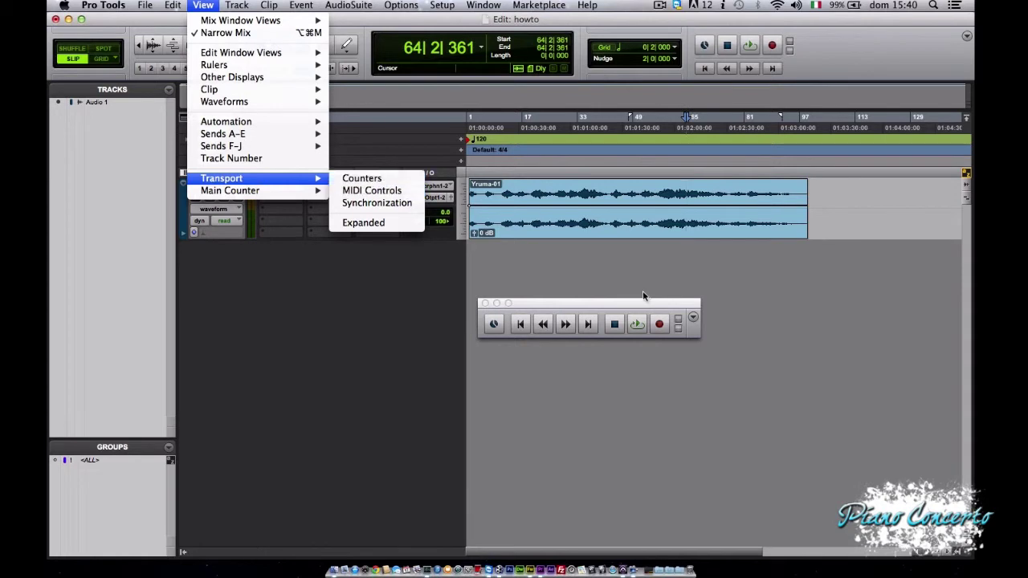
{"action": "left_click", "coordinate": [706, 317]}
{"action": "left_click", "coordinate": [692, 317]}
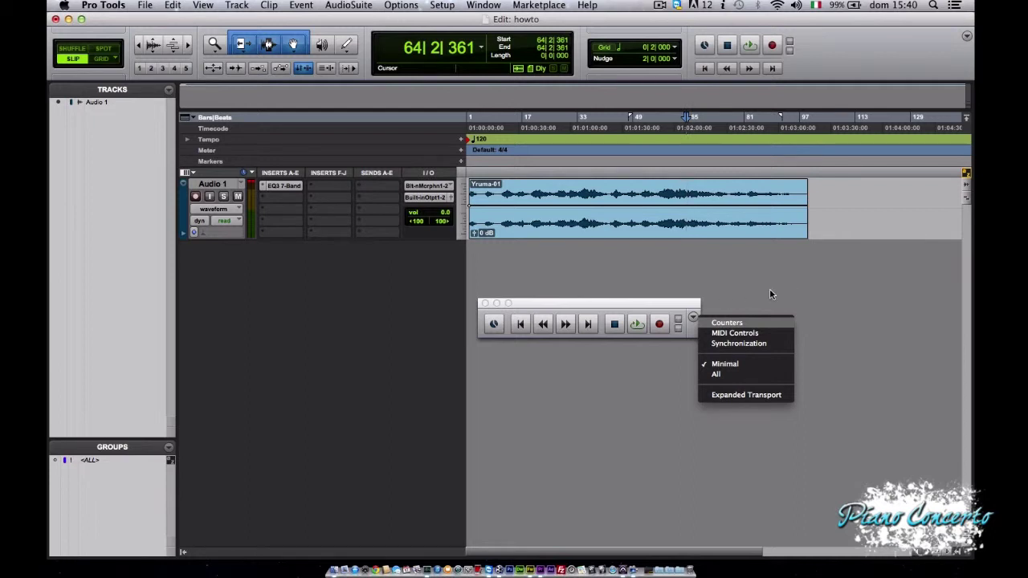
{"action": "left_click", "coordinate": [748, 292]}
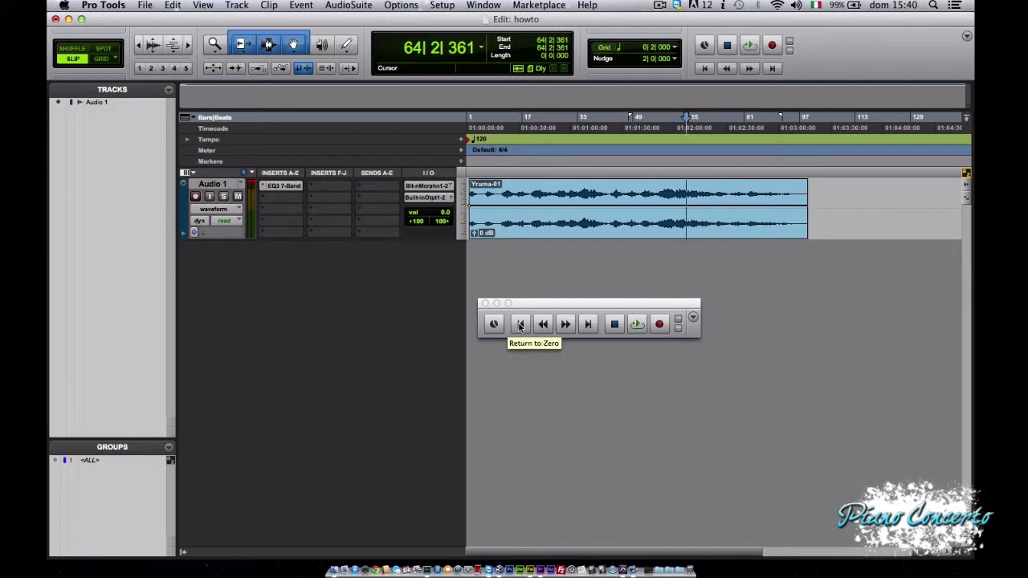
Return to zero, place the insertion point at 45|4|069, then rewind it to 40|3|424.
{"action": "left_click", "coordinate": [519, 325]}
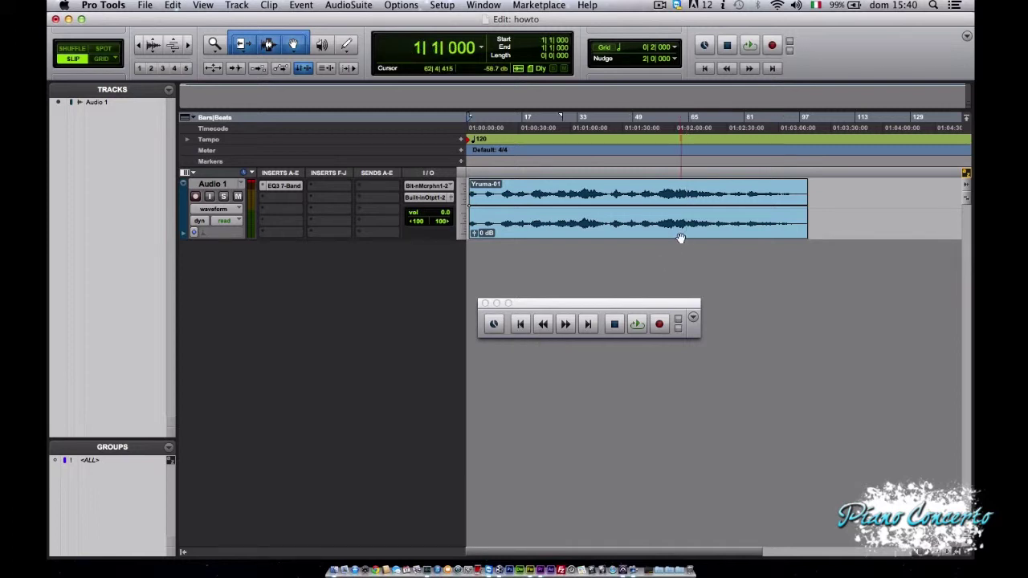
{"action": "left_click", "coordinate": [673, 160]}
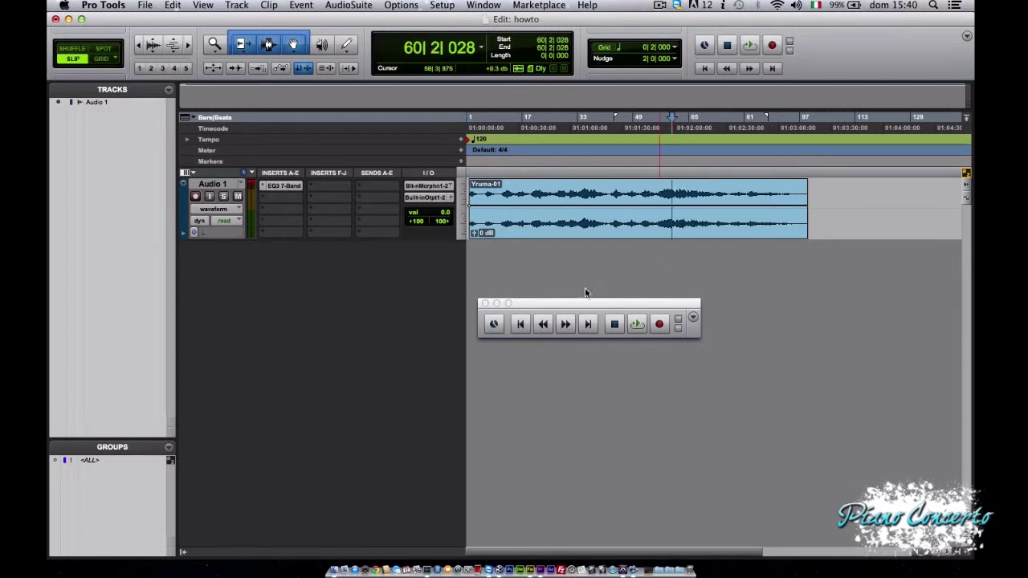
{"action": "left_click", "coordinate": [519, 324]}
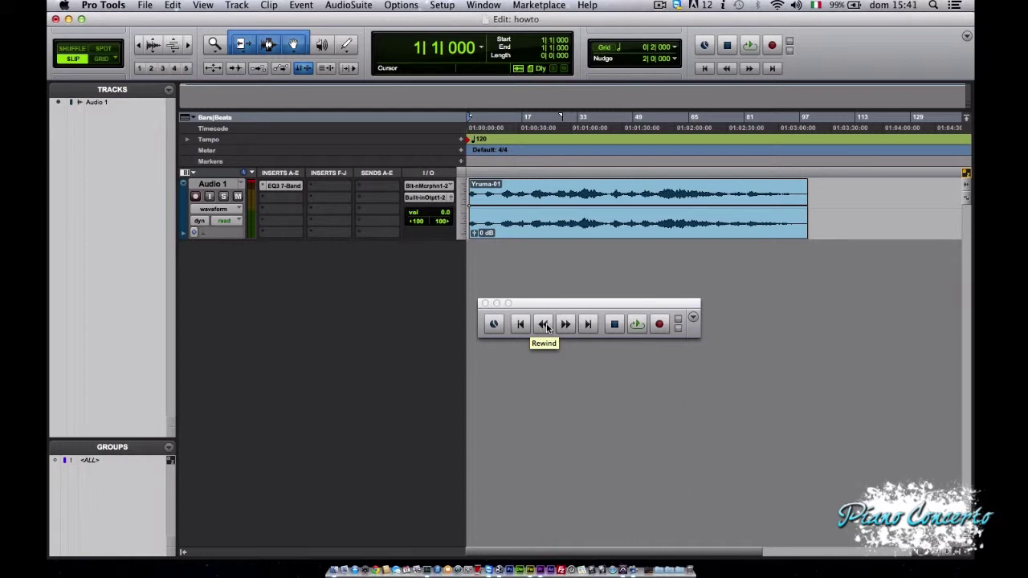
{"action": "left_click", "coordinate": [622, 193]}
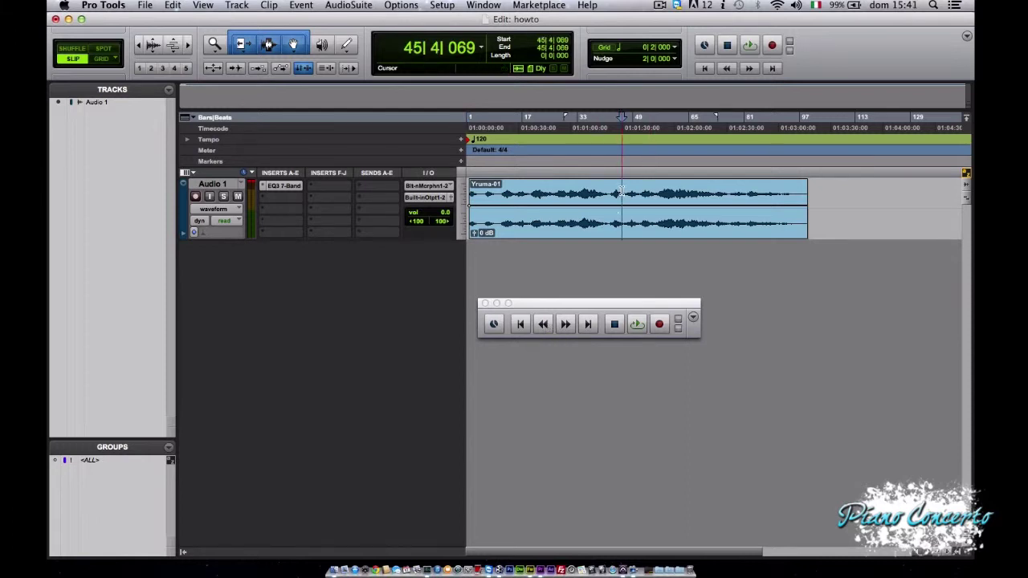
{"action": "left_click", "coordinate": [543, 324]}
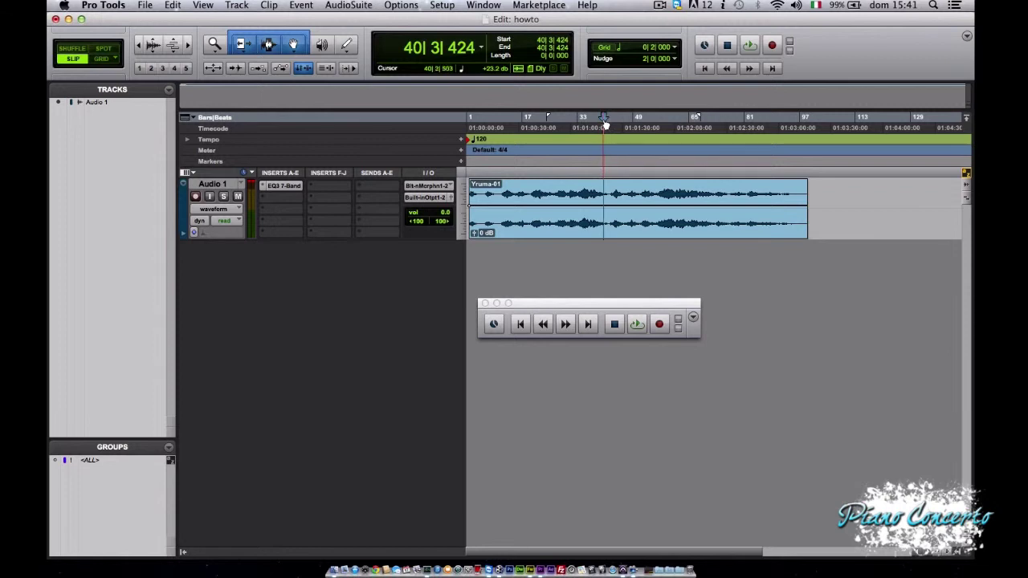
{"action": "left_click", "coordinate": [636, 324]}
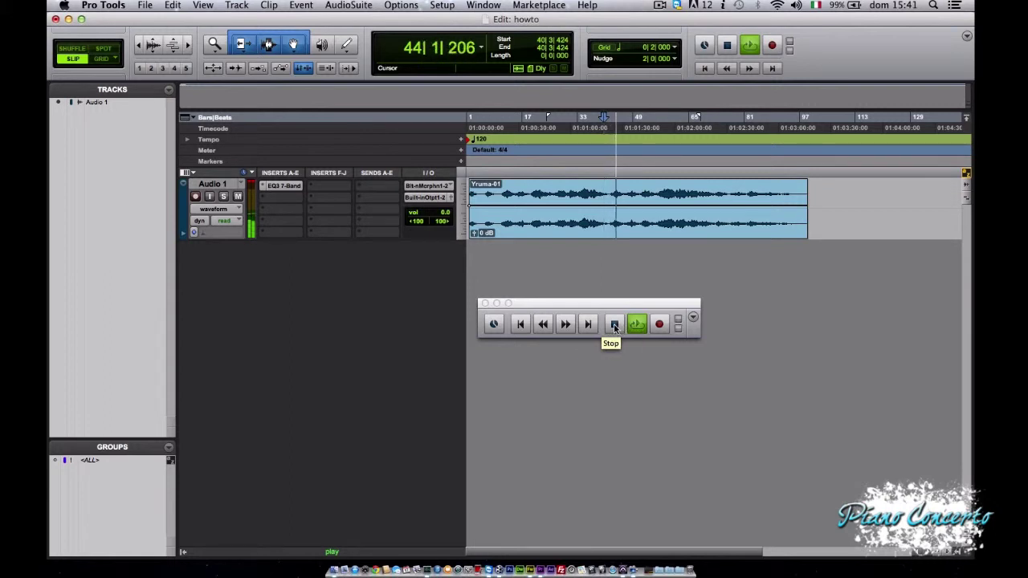
{"action": "left_click", "coordinate": [614, 326]}
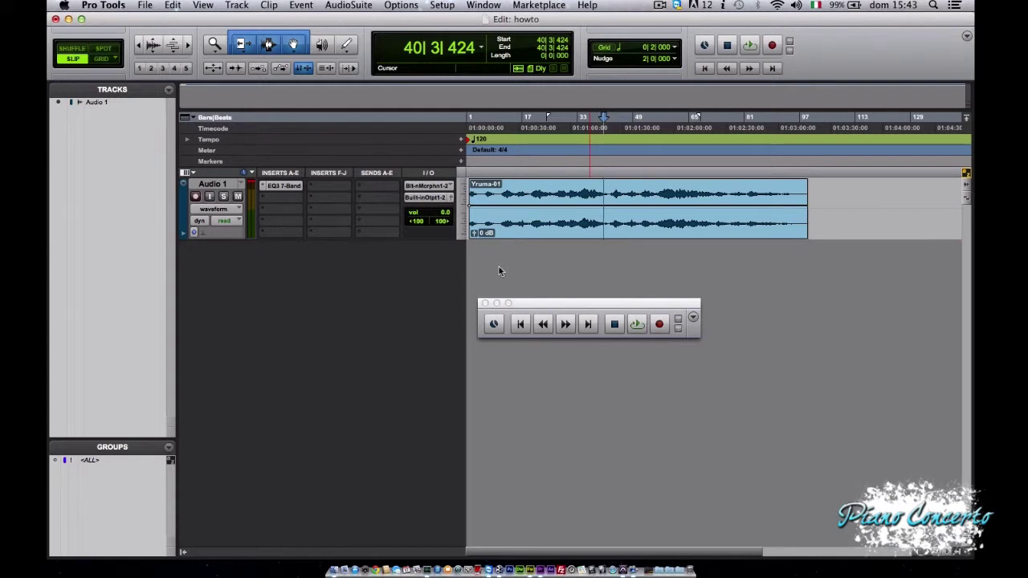
Record-enable Audio 1 and record a short take at 40|3|424, dismissing the no-tracks alert.
{"action": "left_click", "coordinate": [658, 324]}
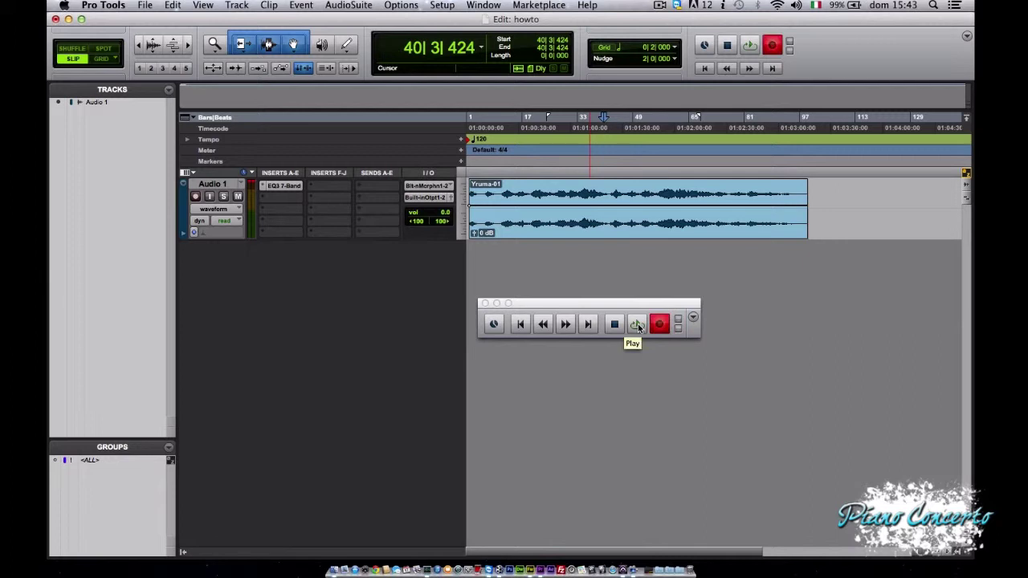
{"action": "left_click", "coordinate": [637, 325]}
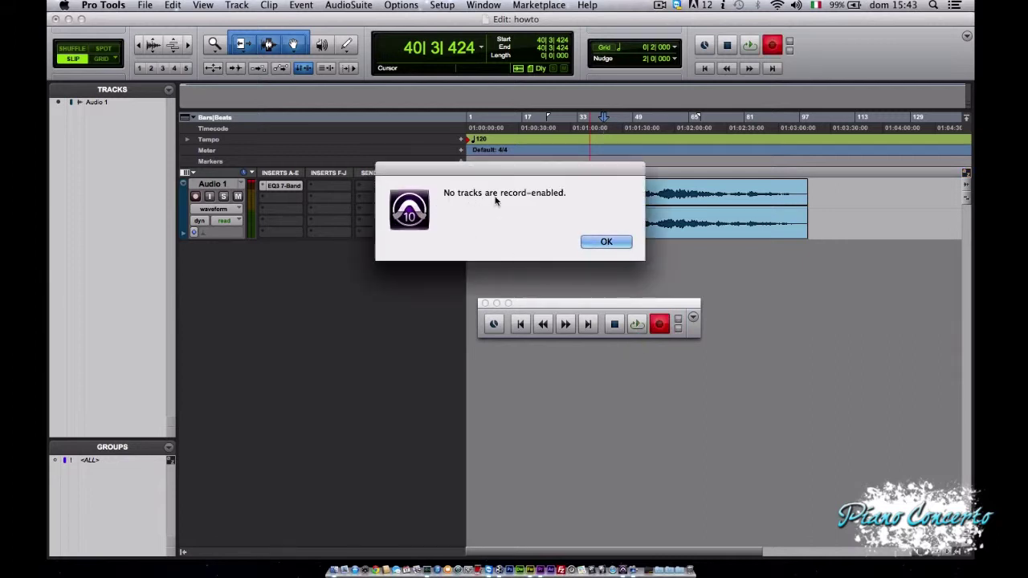
{"action": "left_click", "coordinate": [606, 243]}
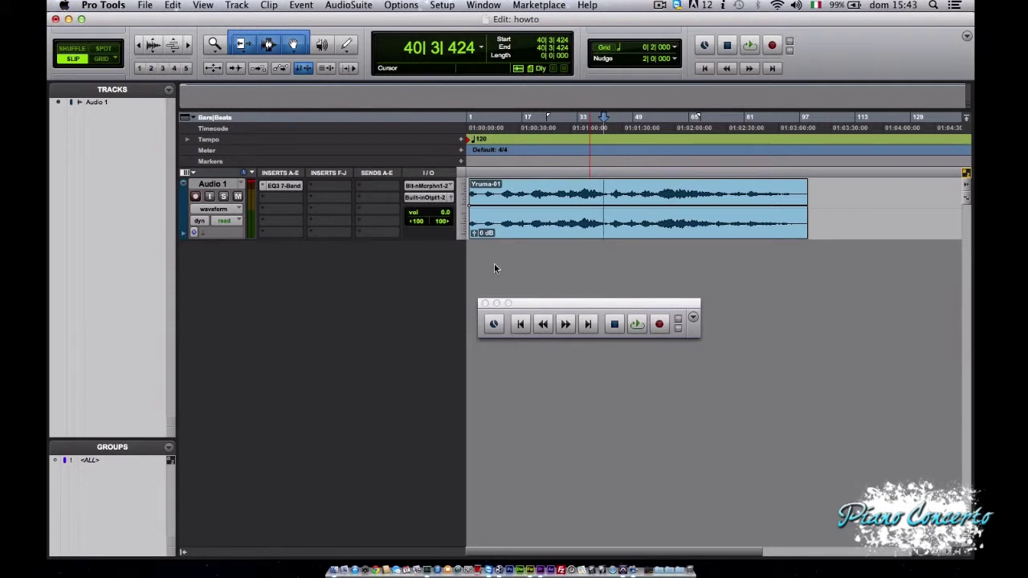
{"action": "left_click", "coordinate": [196, 198]}
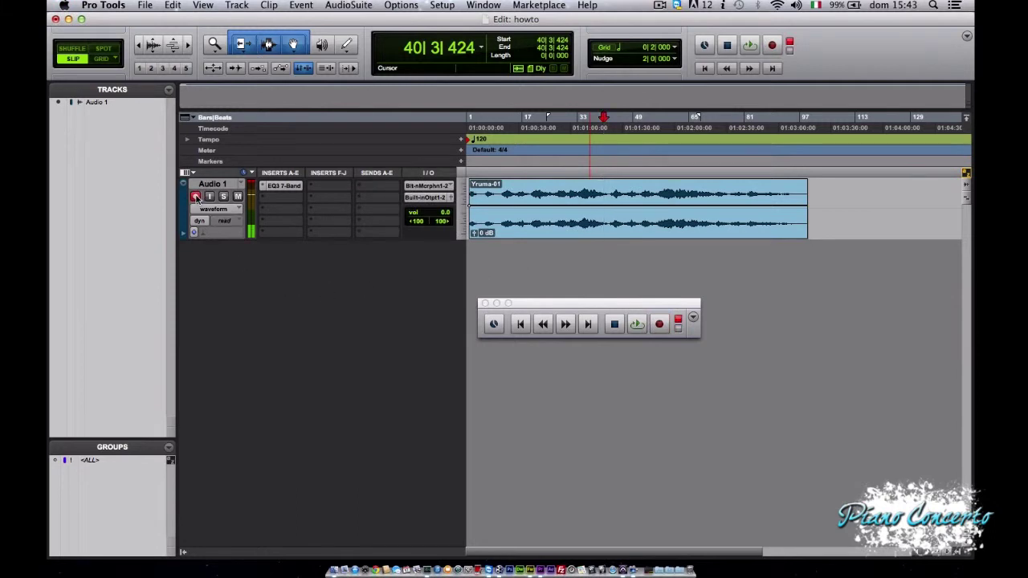
{"action": "left_click", "coordinate": [659, 324]}
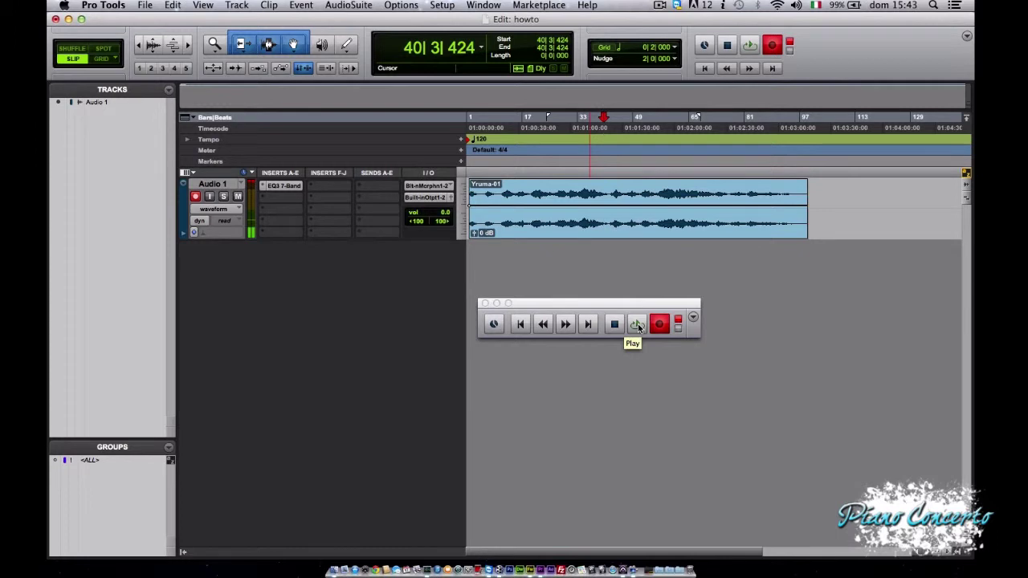
{"action": "left_click", "coordinate": [637, 324]}
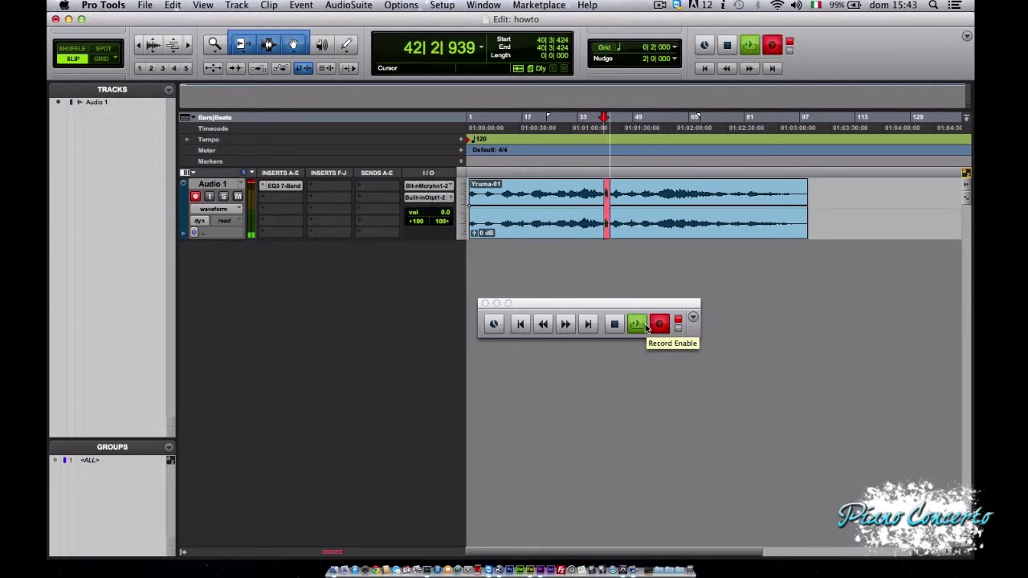
{"action": "left_click", "coordinate": [612, 326]}
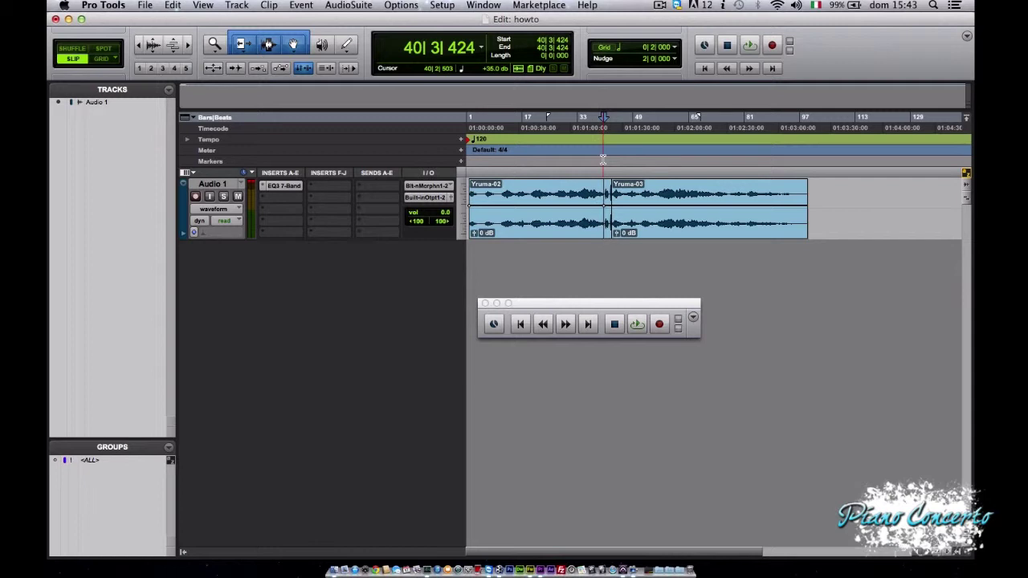
{"action": "key", "text": "space"}
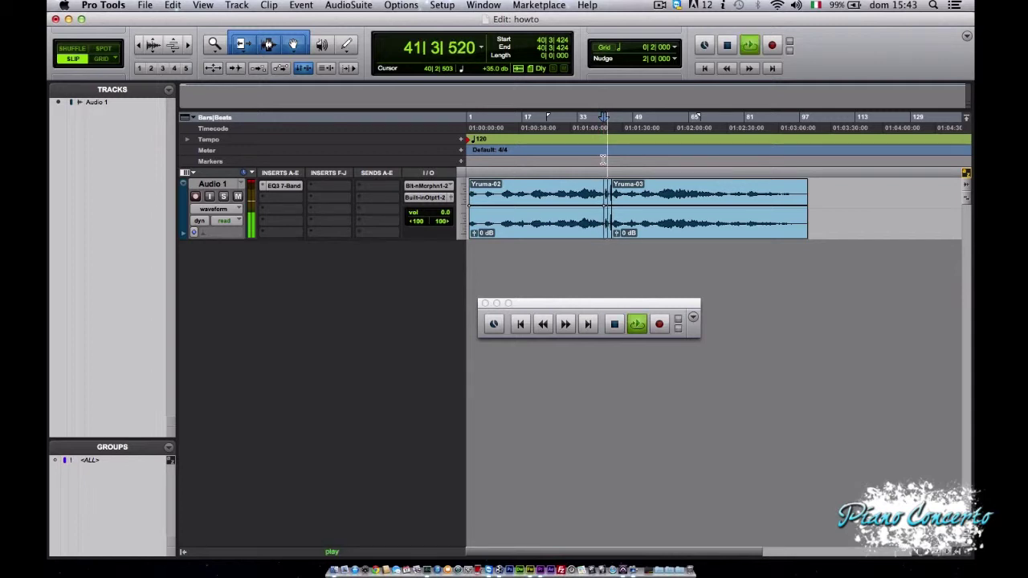
{"action": "key", "text": "space"}
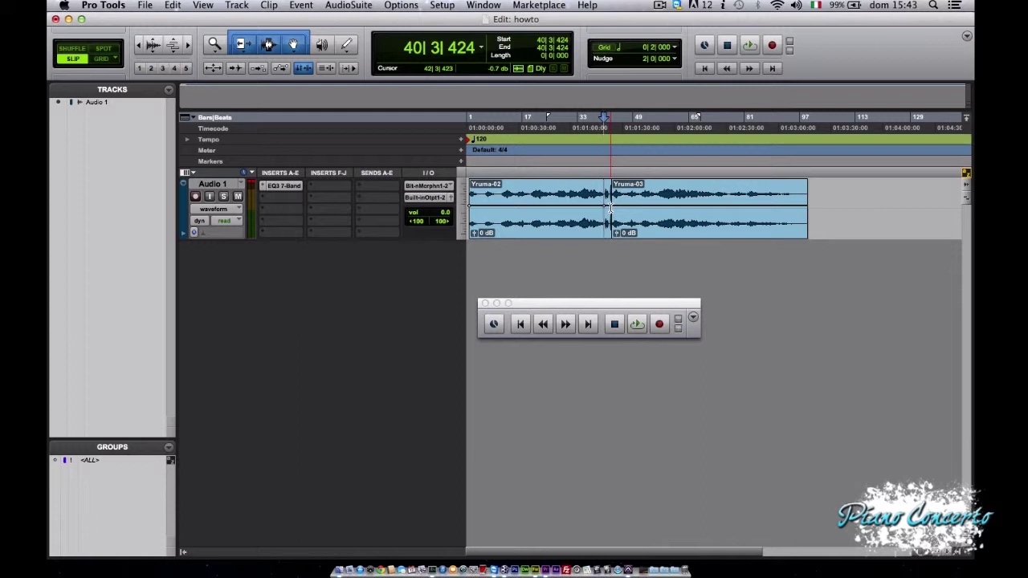
{"action": "right_click", "coordinate": [660, 325]}
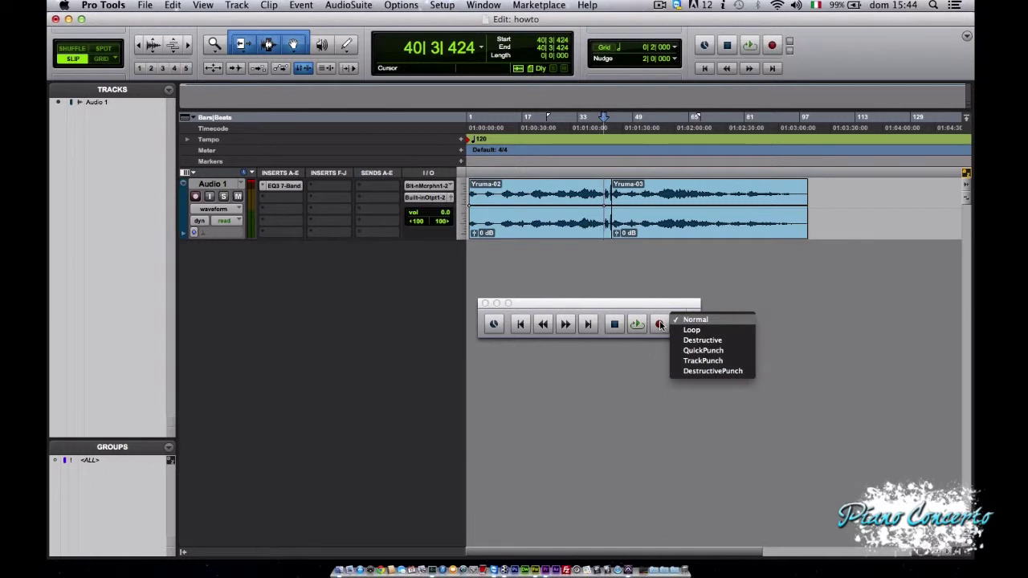
{"action": "left_click", "coordinate": [781, 318]}
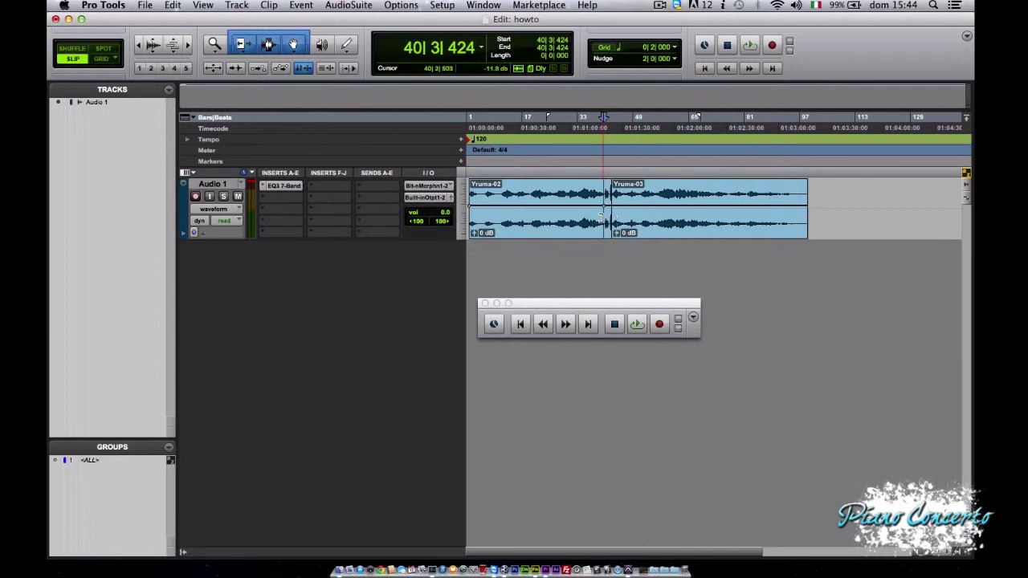
{"action": "right_click", "coordinate": [657, 328]}
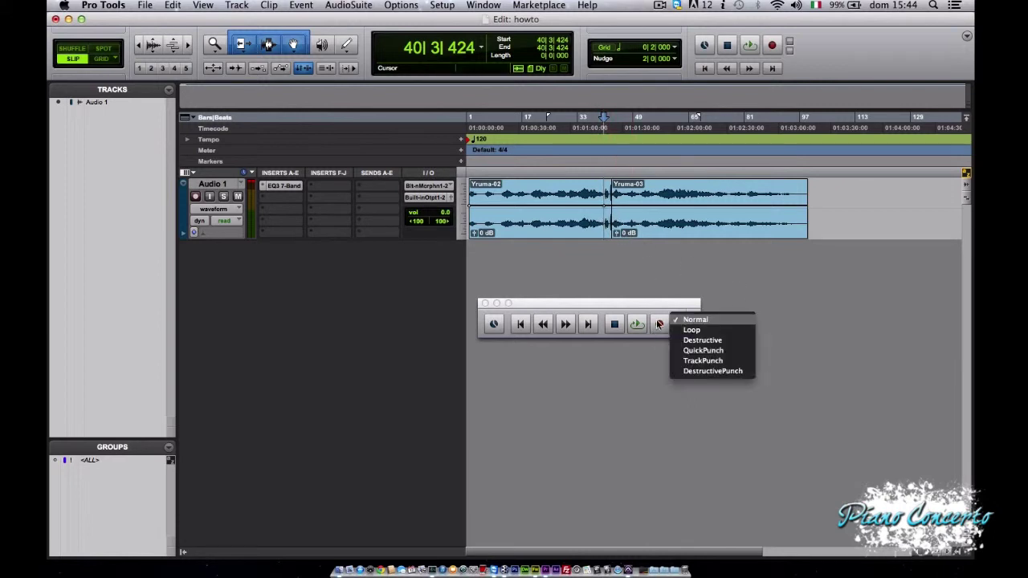
{"action": "left_click", "coordinate": [827, 357]}
Undo the split back to one Yruma-01 clip and show Counters in the Transport via View > Transport.
{"action": "key", "text": "super+z"}
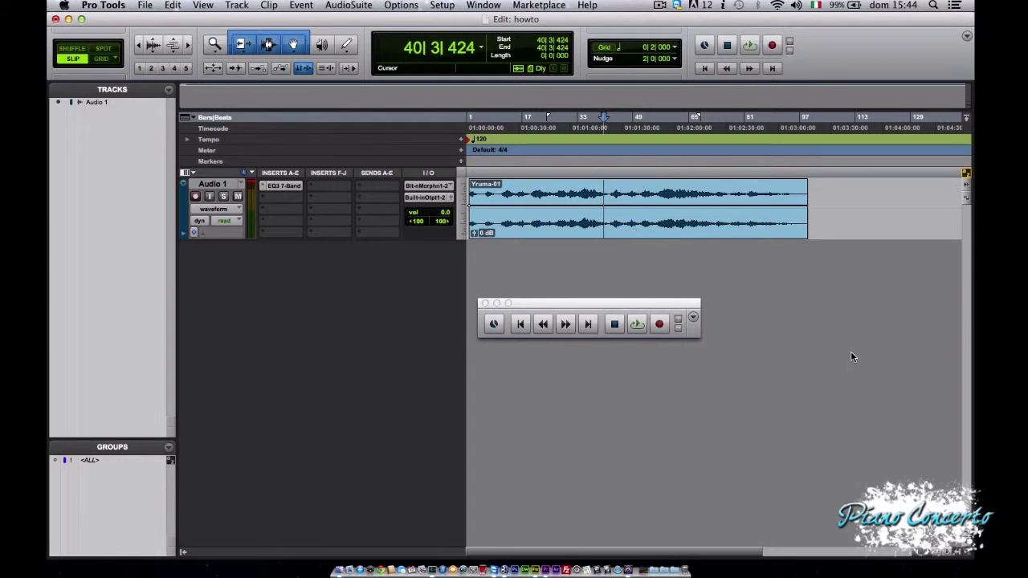
{"action": "left_click", "coordinate": [694, 320]}
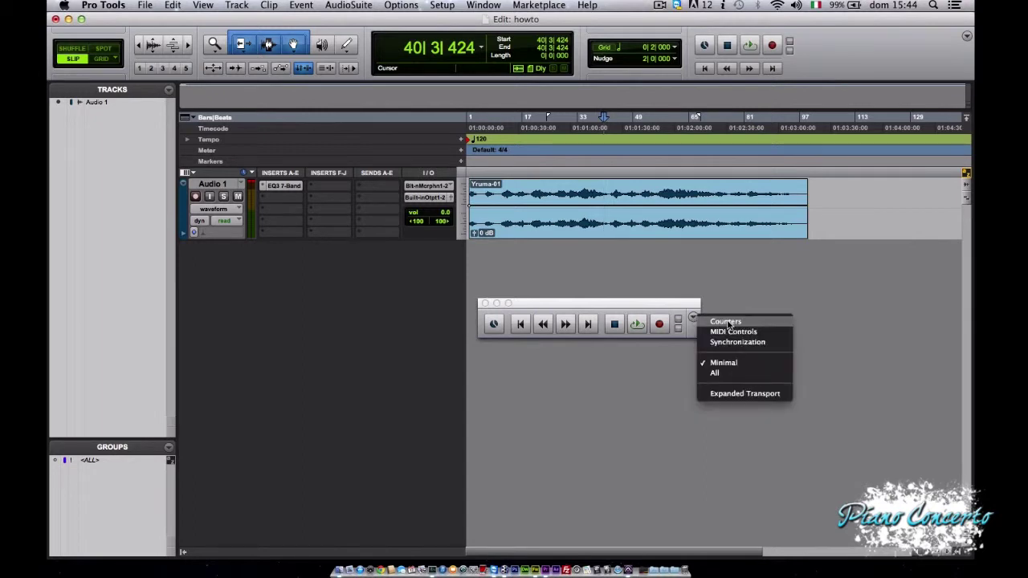
{"action": "left_click", "coordinate": [204, 7]}
{"action": "left_click", "coordinate": [205, 7]}
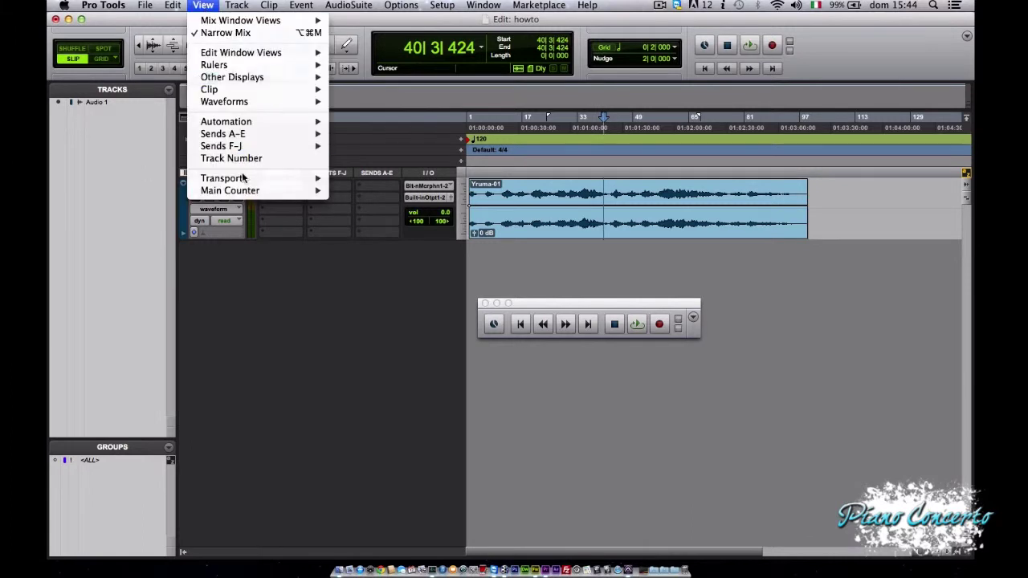
{"action": "mouse_move", "coordinate": [247, 180]}
{"action": "left_click", "coordinate": [341, 179]}
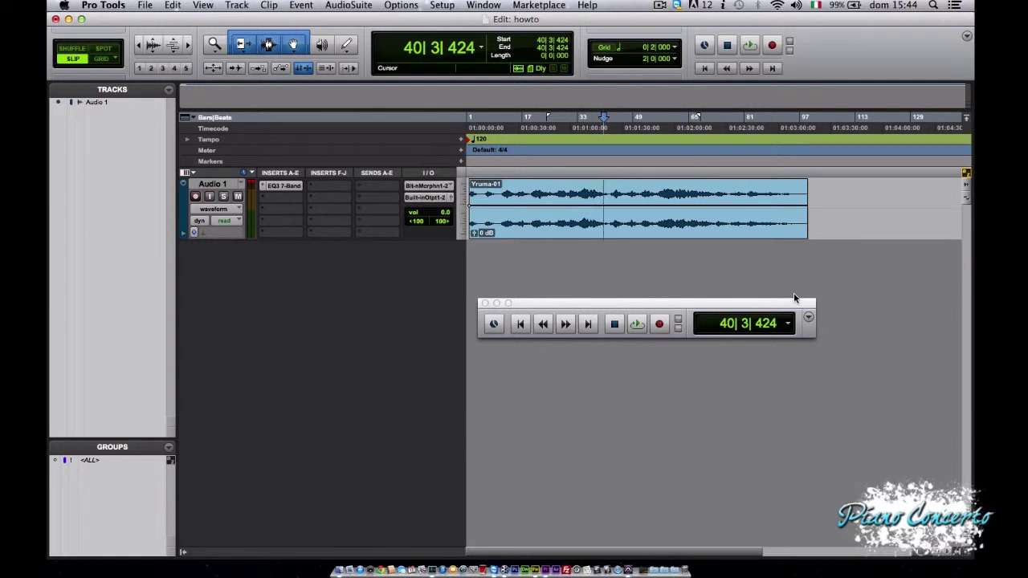
{"action": "left_click", "coordinate": [808, 318]}
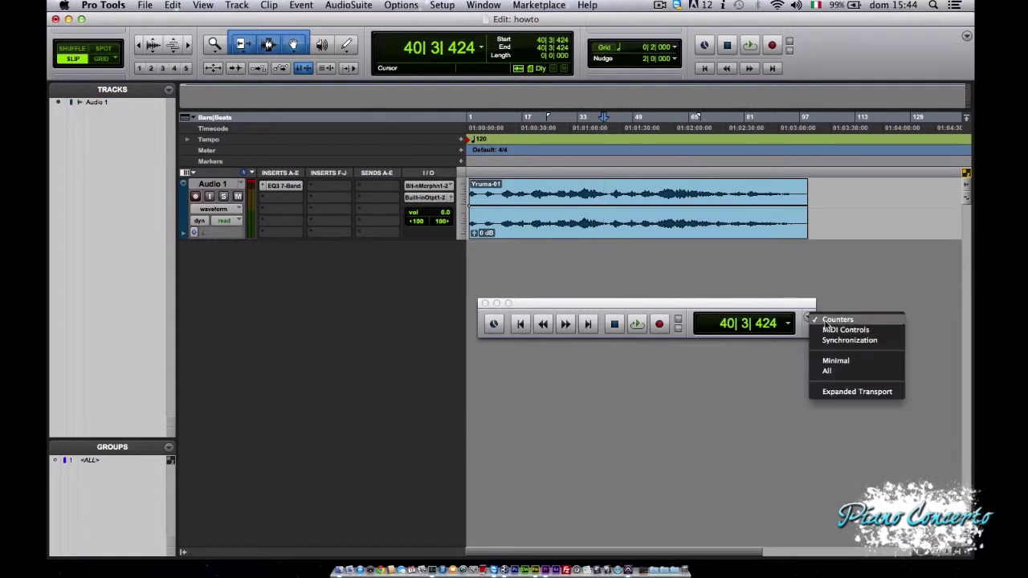
{"action": "left_click", "coordinate": [827, 319]}
{"action": "left_click", "coordinate": [692, 318]}
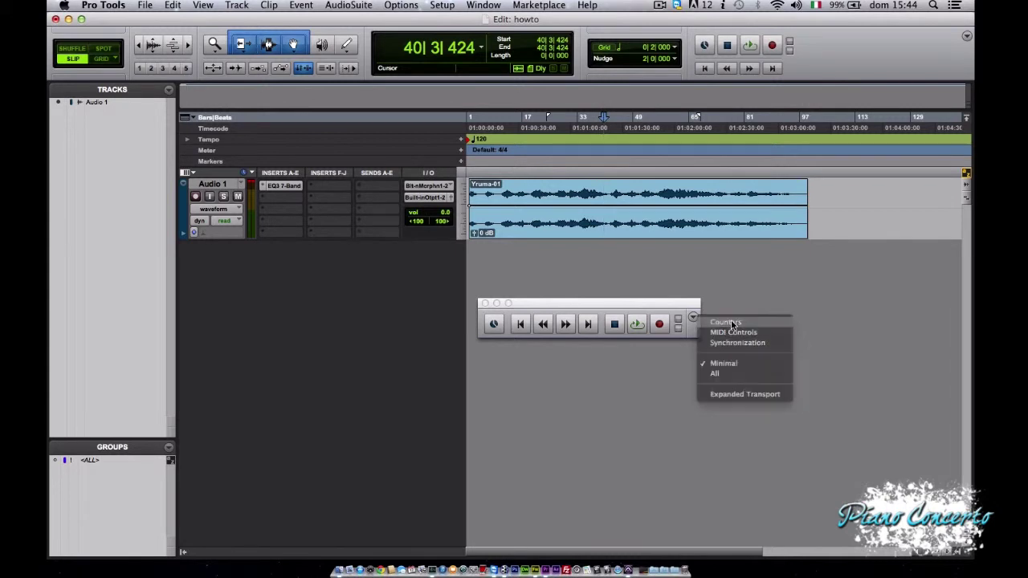
{"action": "left_click", "coordinate": [731, 323]}
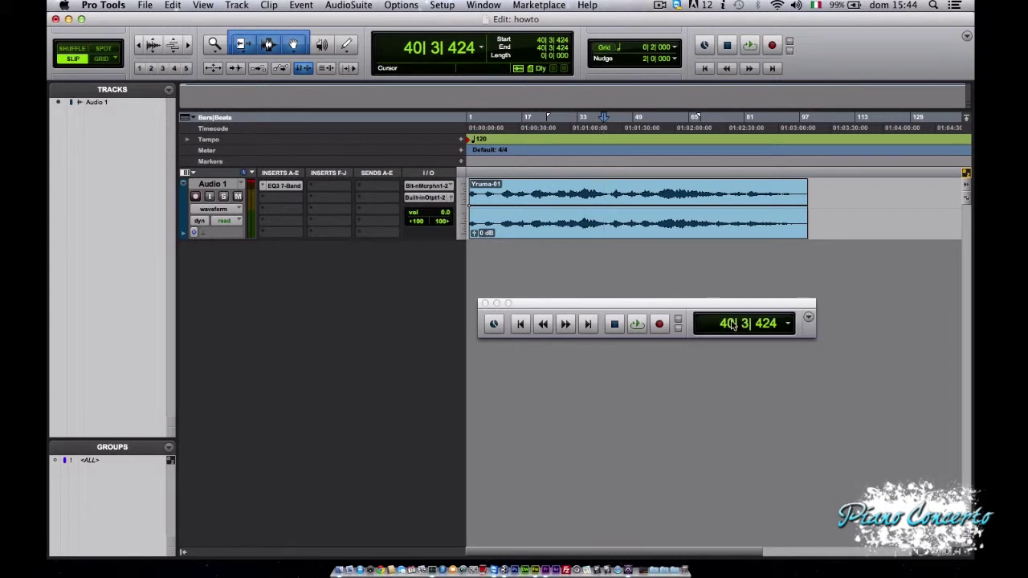
{"action": "left_click", "coordinate": [790, 327]}
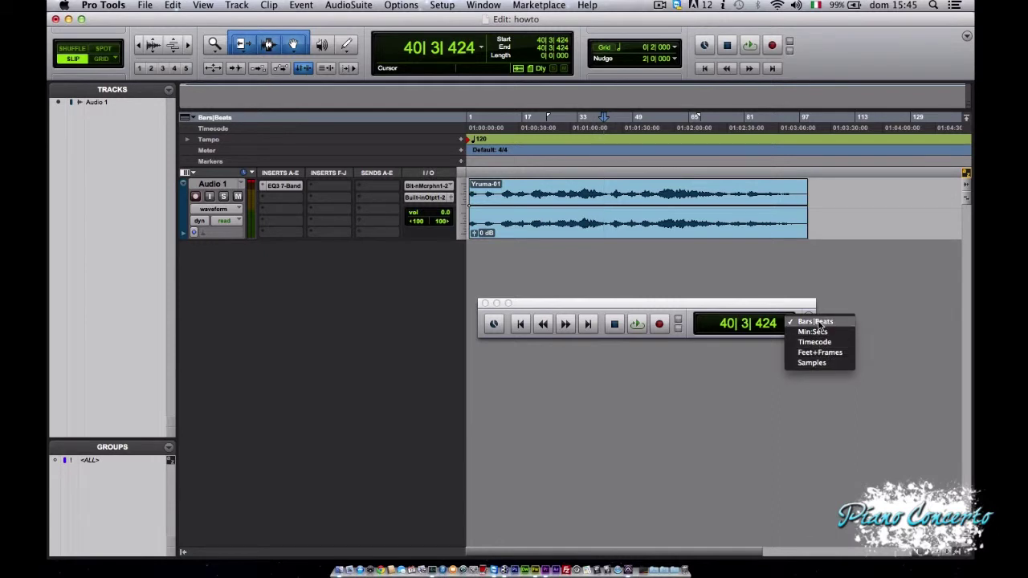
{"action": "left_click", "coordinate": [819, 321]}
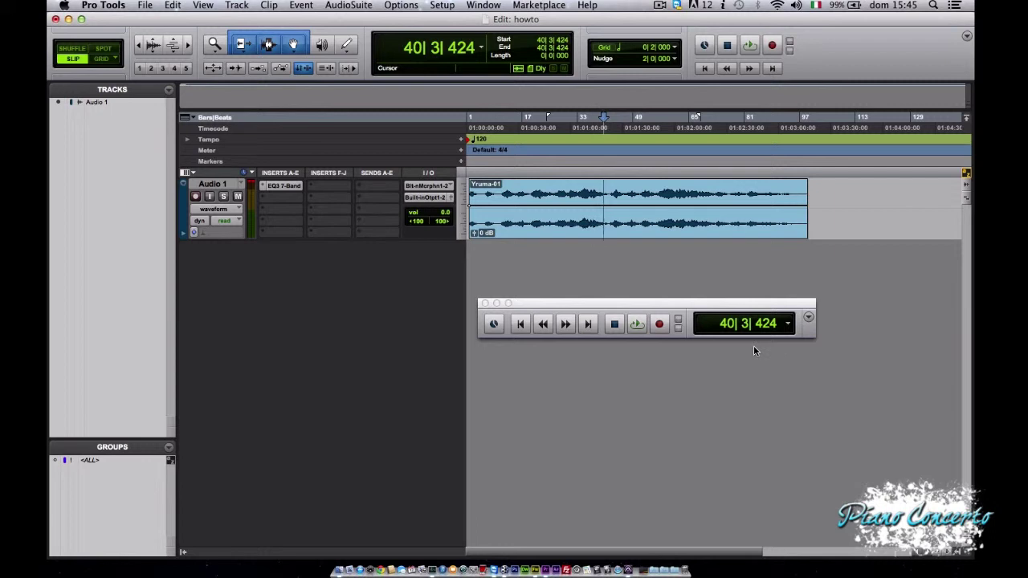
Switch the Transport to Expanded view, leaving the sub-counter format at Min:Secs.
{"action": "left_click", "coordinate": [808, 318]}
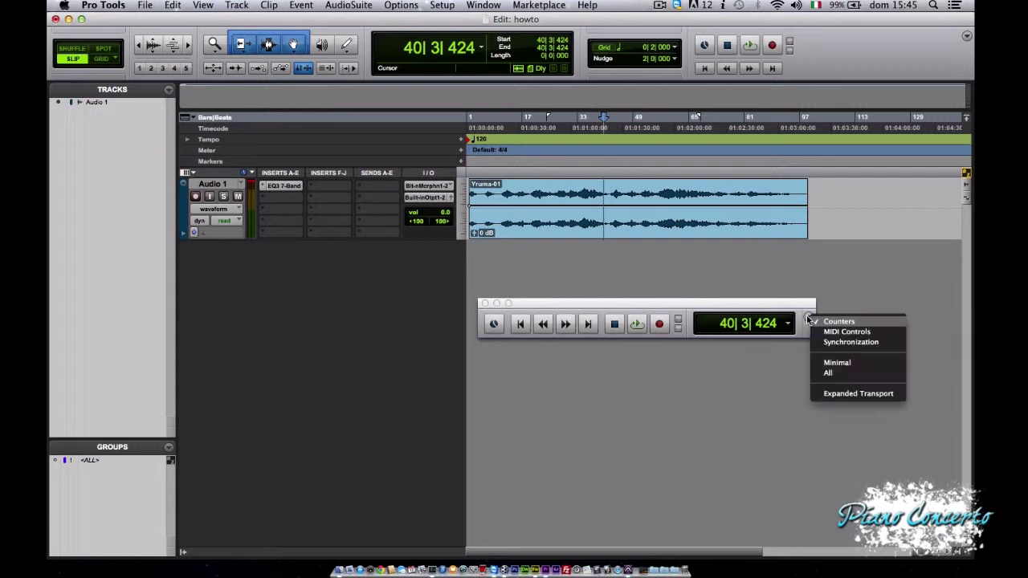
{"action": "left_click", "coordinate": [835, 393]}
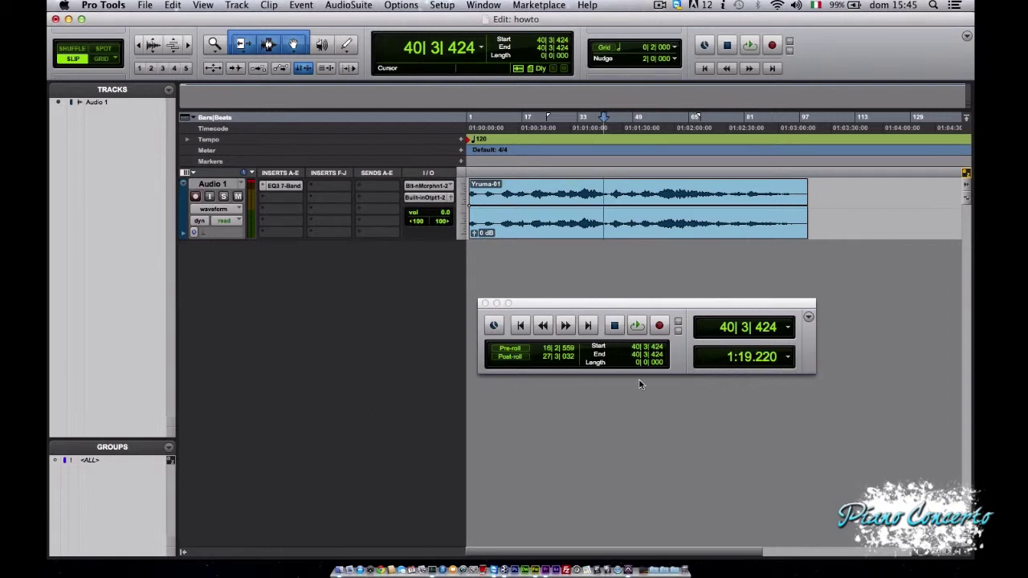
{"action": "left_click", "coordinate": [790, 361]}
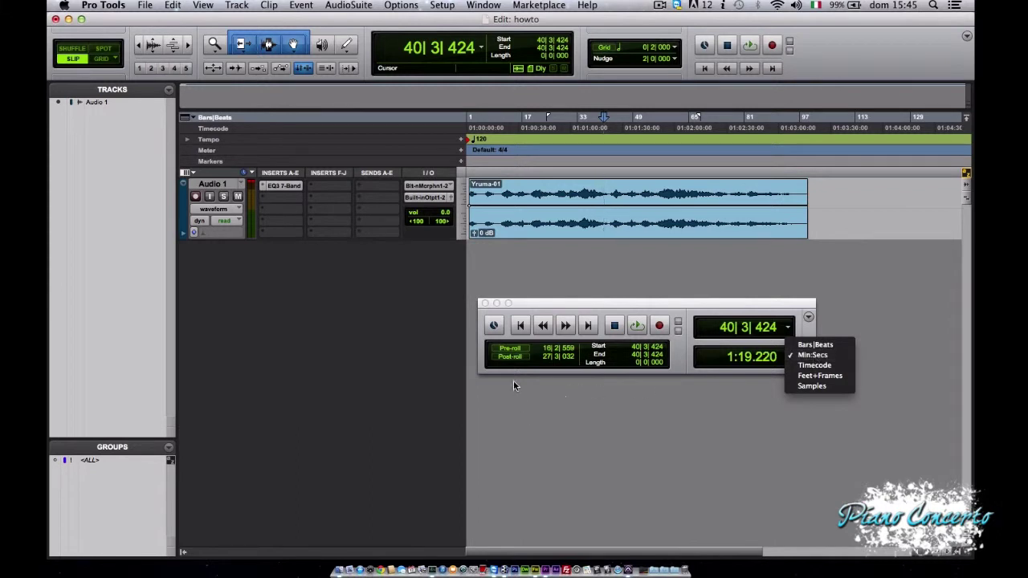
{"action": "left_click", "coordinate": [555, 362]}
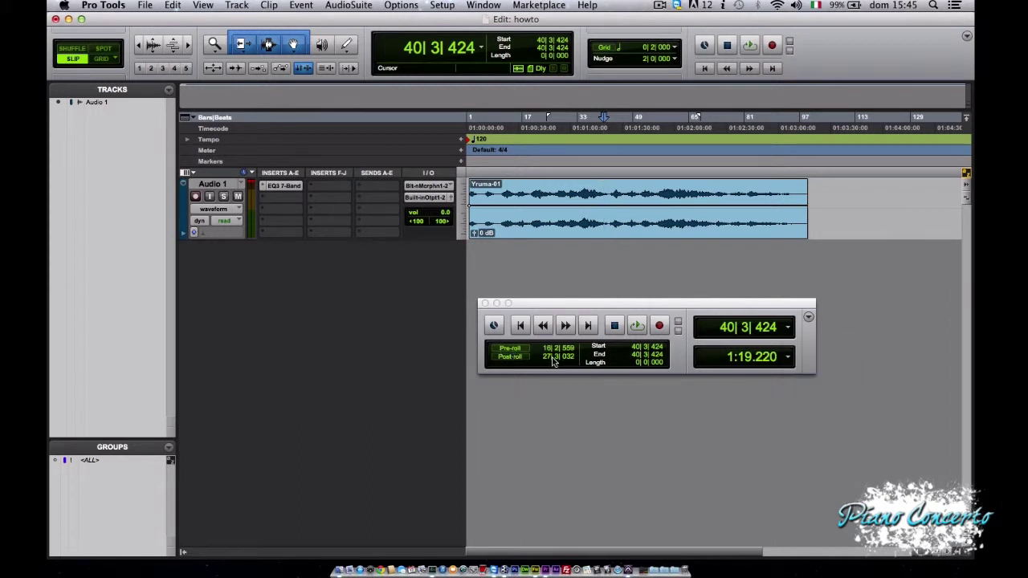
Enable pre-roll, play and stop the session several times from 40|3|424, then turn pre-roll off.
{"action": "left_click", "coordinate": [508, 351]}
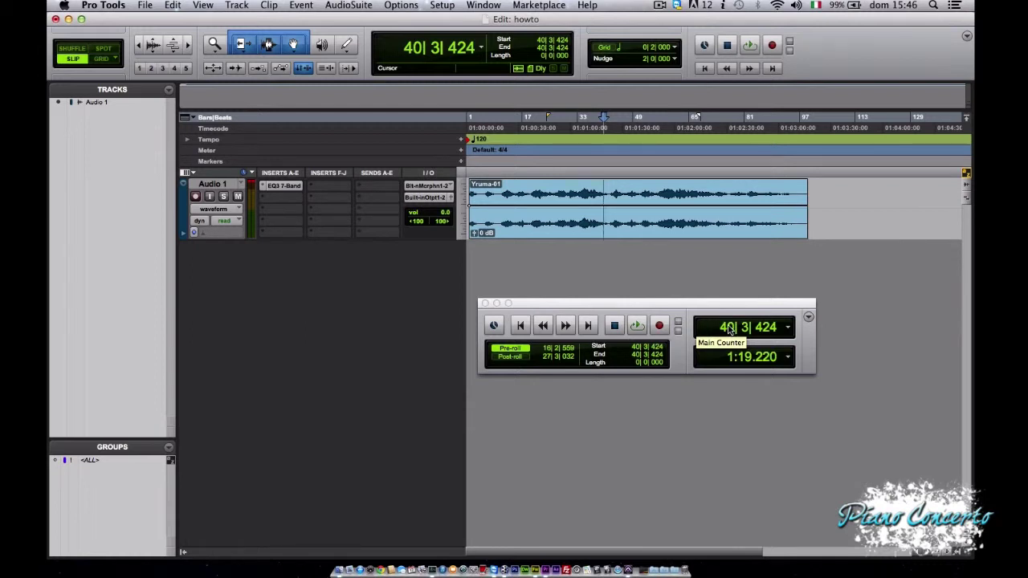
{"action": "left_click", "coordinate": [637, 326]}
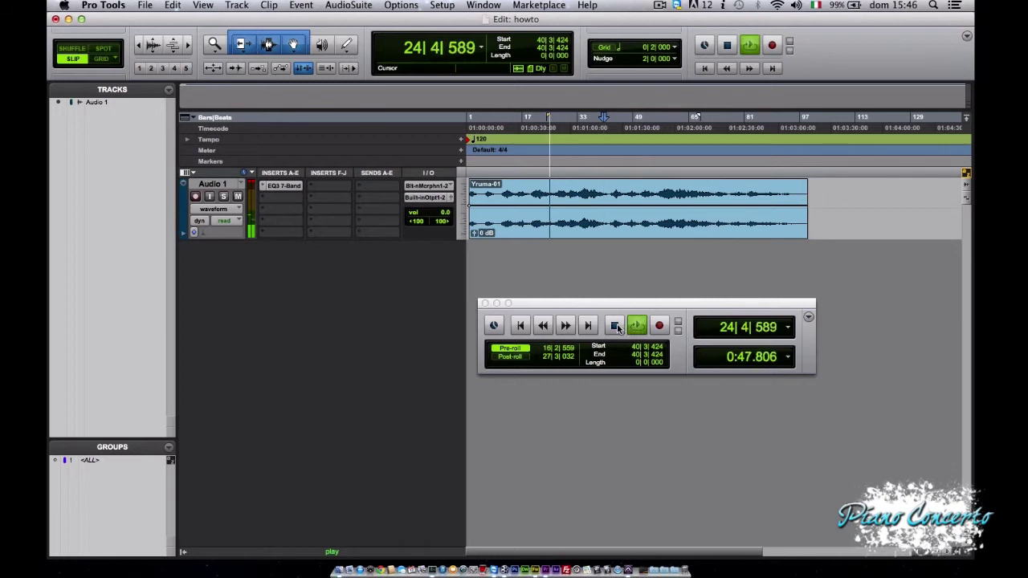
{"action": "left_click", "coordinate": [618, 326]}
{"action": "key", "text": "space"}
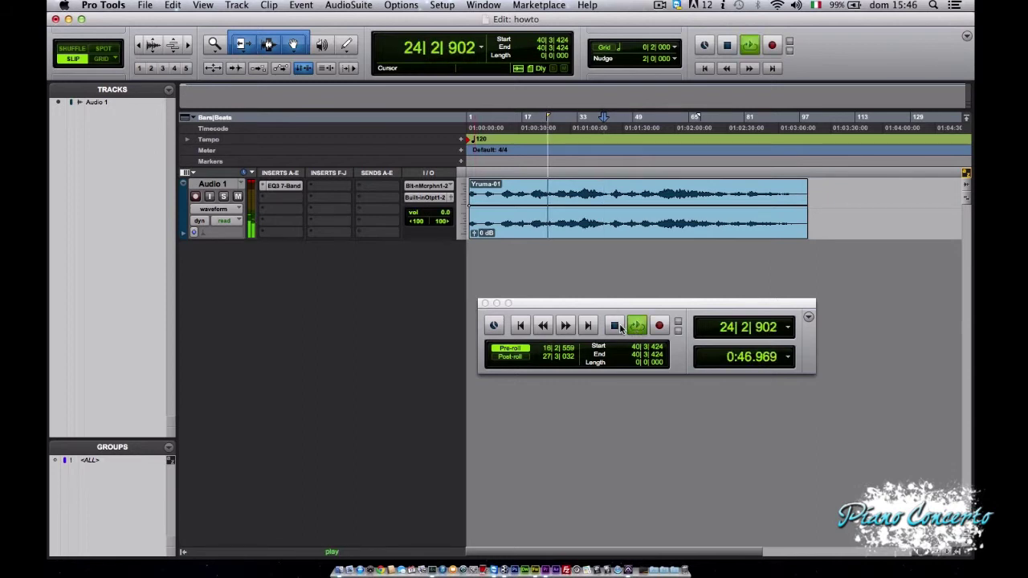
{"action": "left_click", "coordinate": [620, 328]}
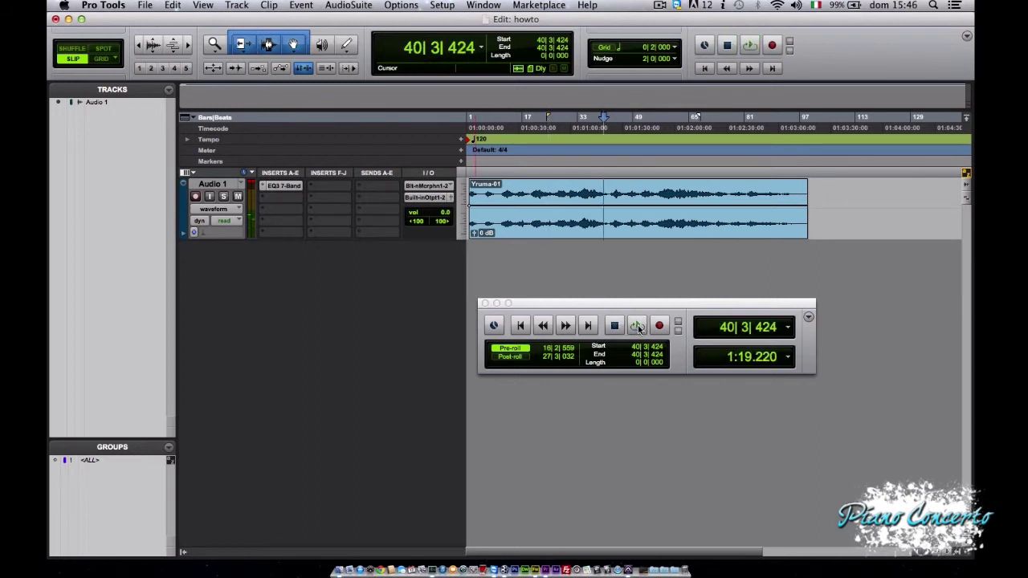
{"action": "left_click", "coordinate": [634, 327]}
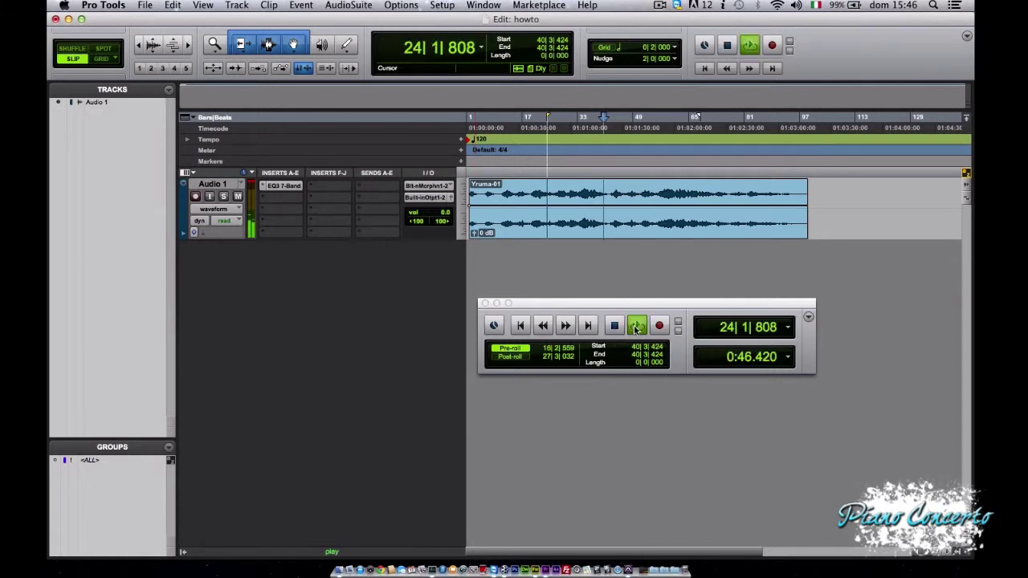
{"action": "left_click", "coordinate": [617, 326]}
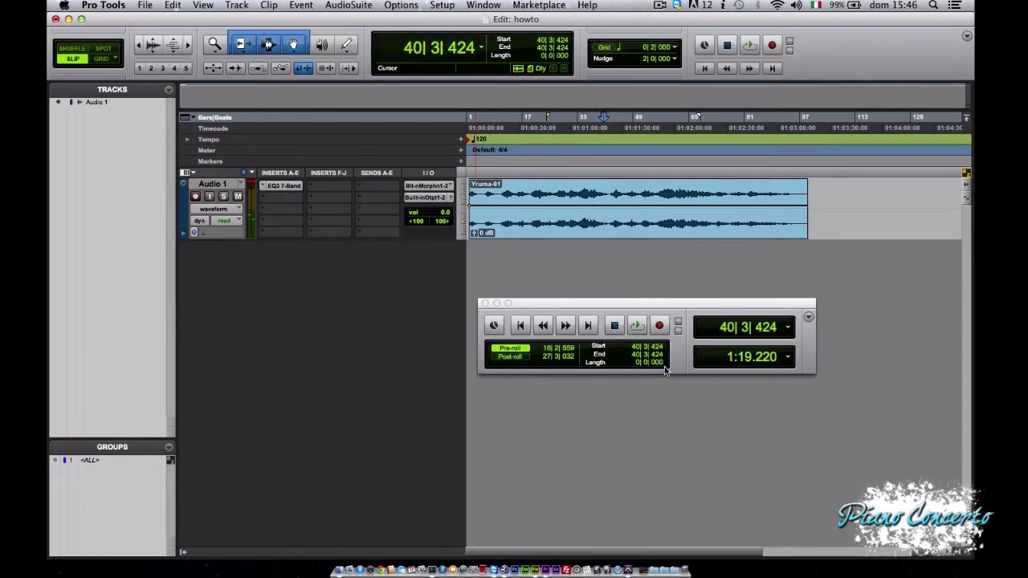
{"action": "left_click", "coordinate": [510, 350]}
Enter a selection length of 17 bars, then set the end to 45|3|424 for a 22-bar range.
{"action": "left_click", "coordinate": [637, 362]}
{"action": "type", "text": "17"}
{"action": "key", "text": "Return"}
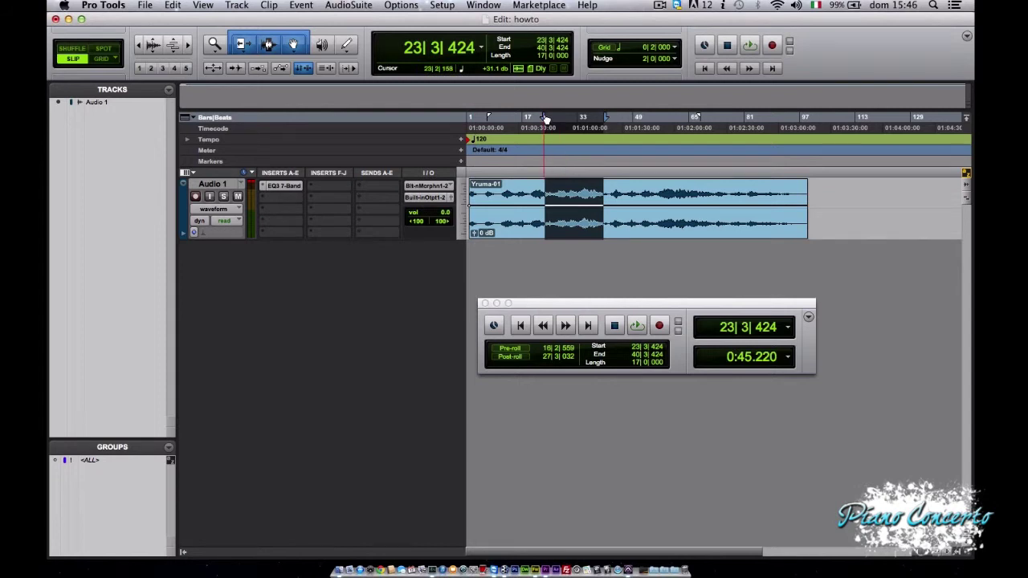
{"action": "left_click", "coordinate": [638, 355]}
{"action": "type", "text": "45"}
{"action": "key", "text": "Return"}
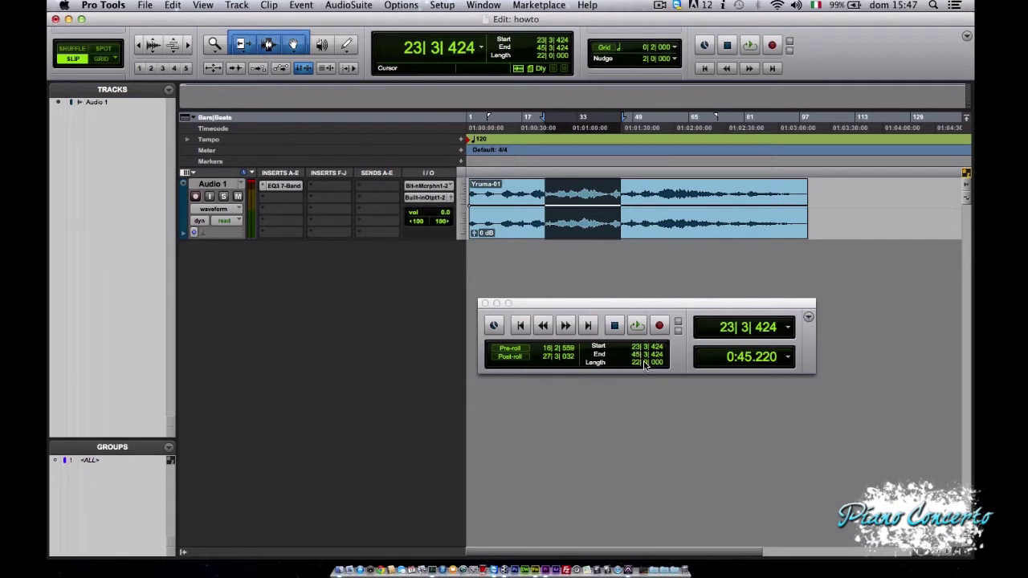
Show MIDI Controls (count-off 2 bars, meter 4/4, tempo 120) in the Transport and shift it left.
{"action": "left_click", "coordinate": [808, 318]}
{"action": "left_click", "coordinate": [827, 335]}
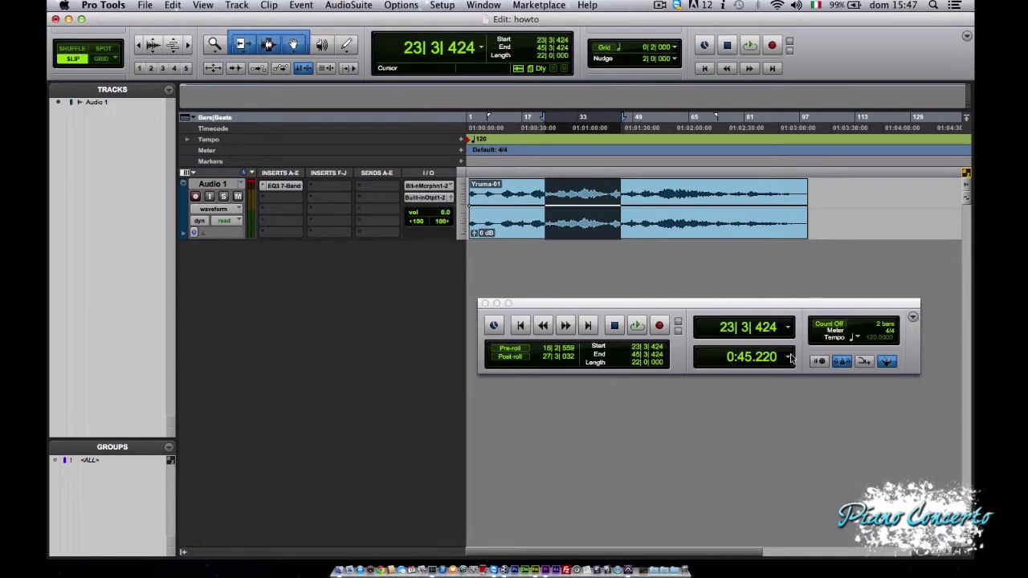
{"action": "left_click_drag", "start_coordinate": [723, 310], "coordinate": [596, 304]}
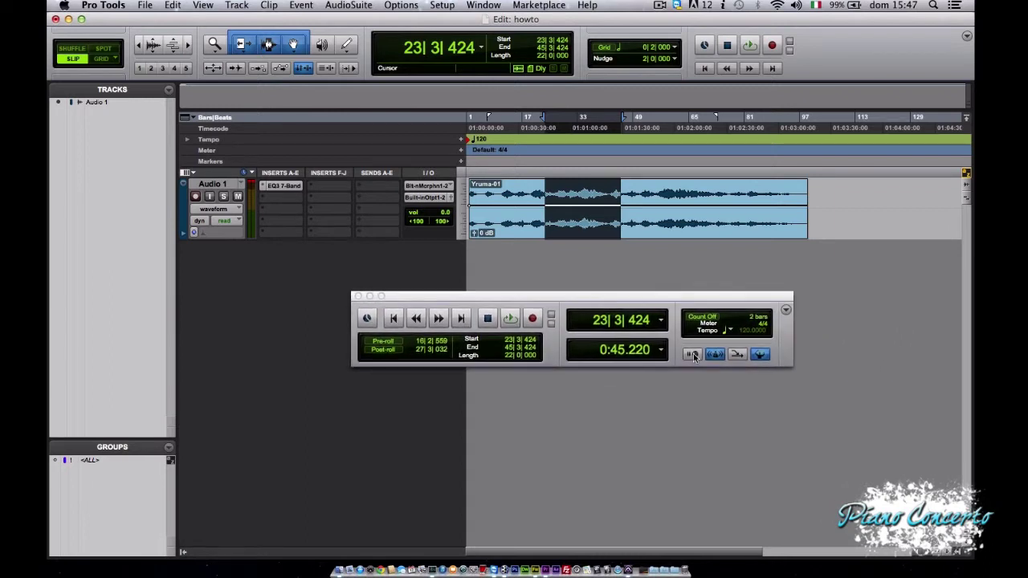